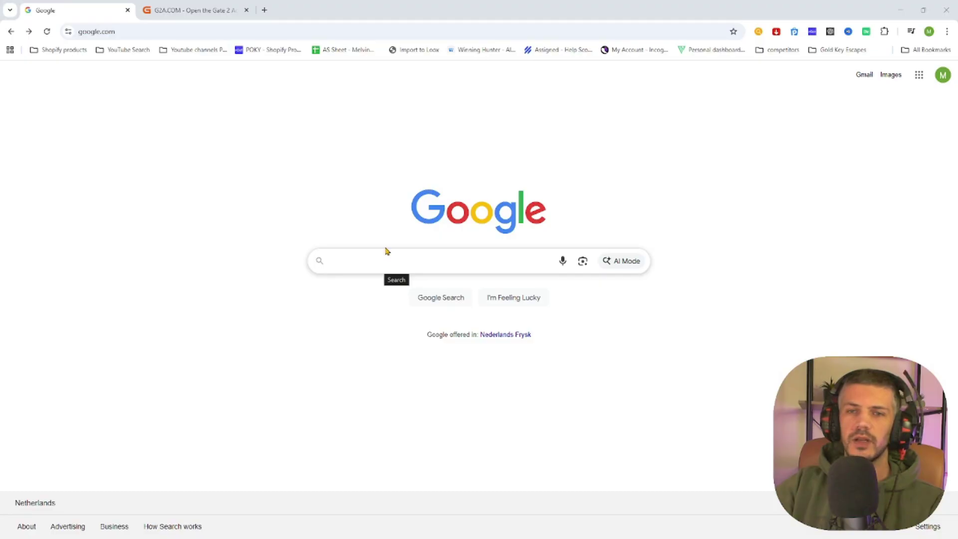
- Reach the Steam store via the 'steam' search and view RV There Yet? at 7.79€
click(368, 261)
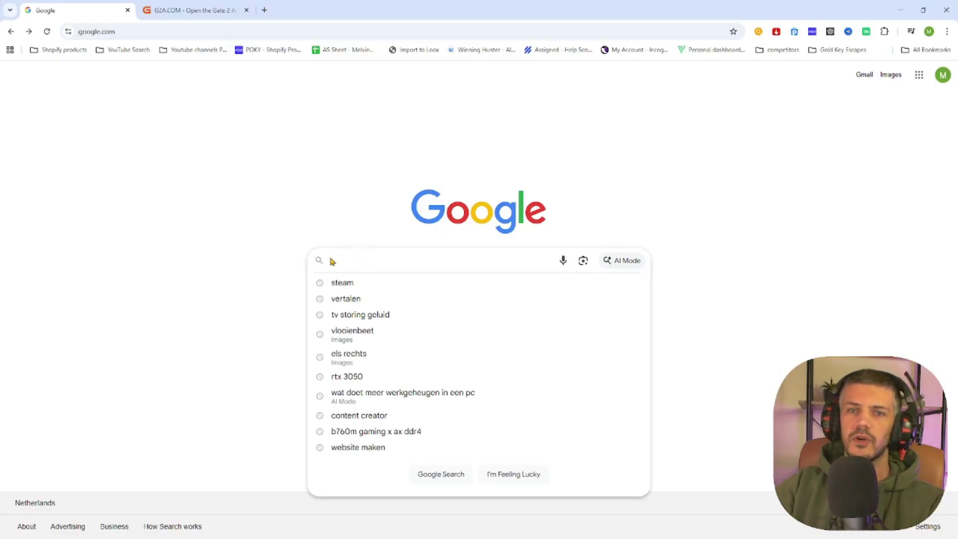
click(371, 284)
click(155, 171)
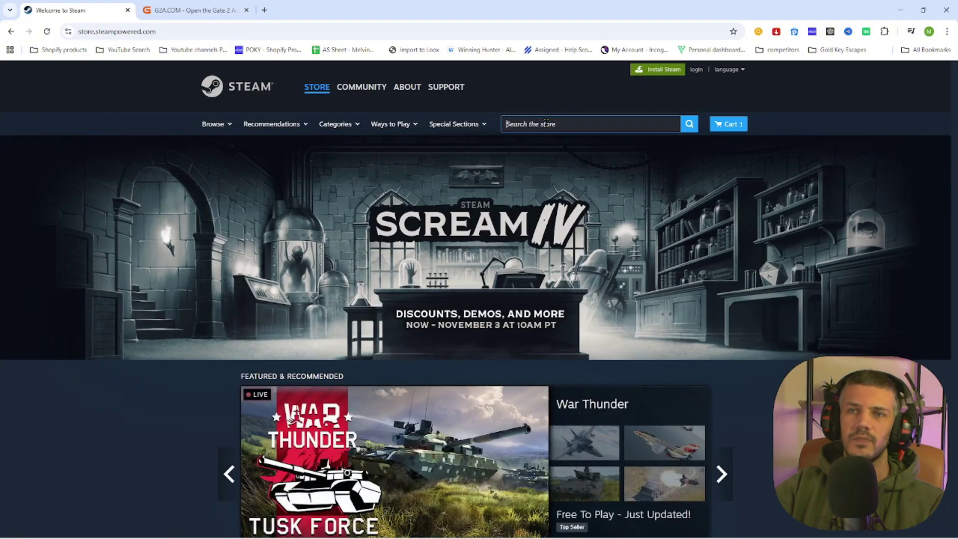
click(567, 124)
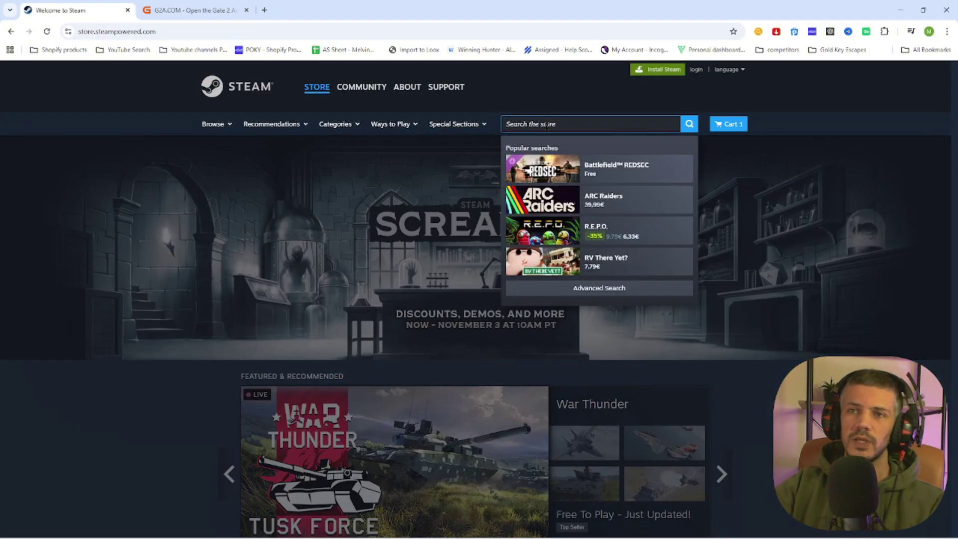
text(RV There Yet?)
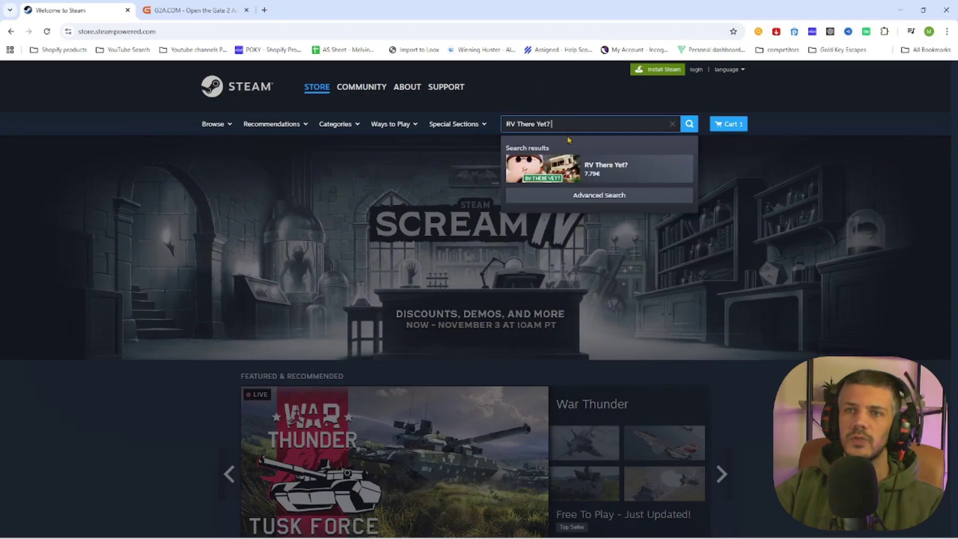
click(621, 170)
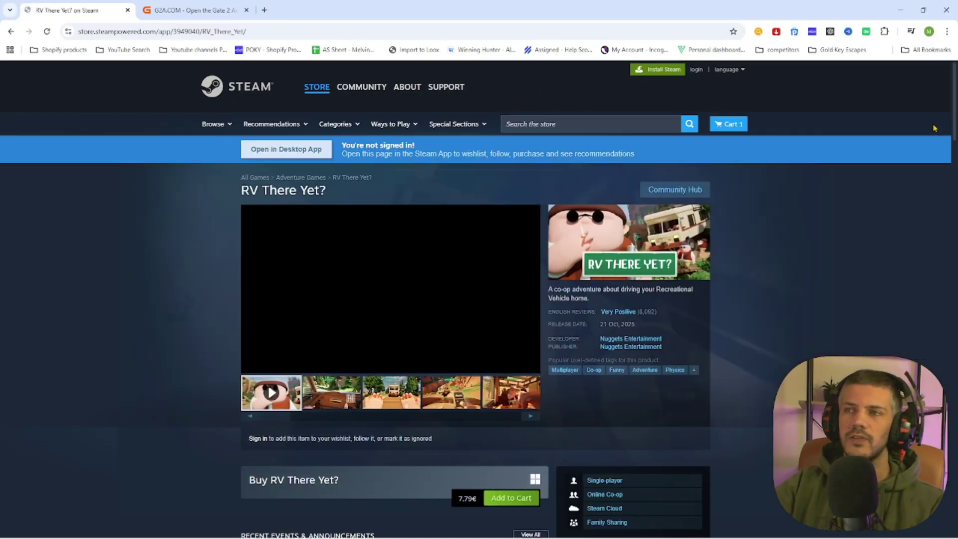
drag(951, 96, 955, 162)
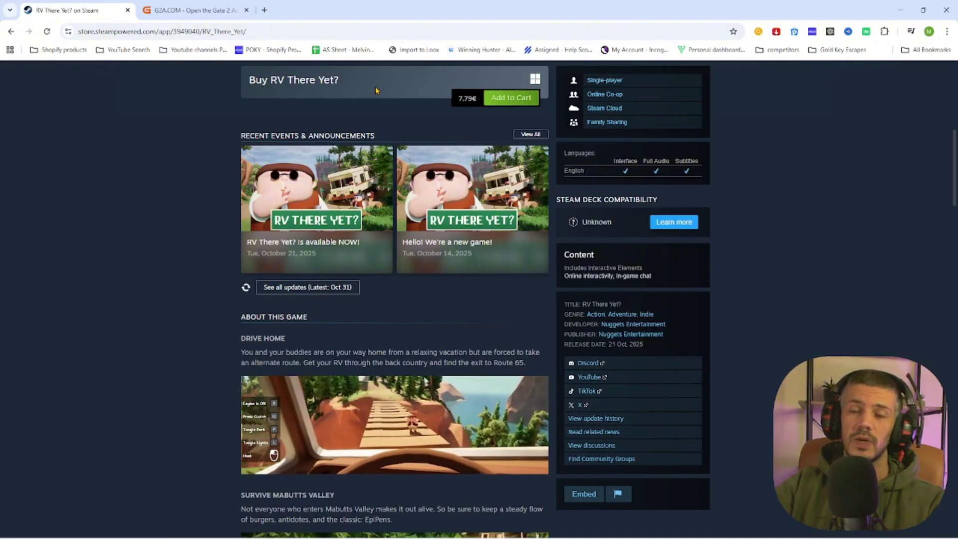
- Search G2A for 'RV There Yet?' and sort results by Price - lowest first
click(194, 10)
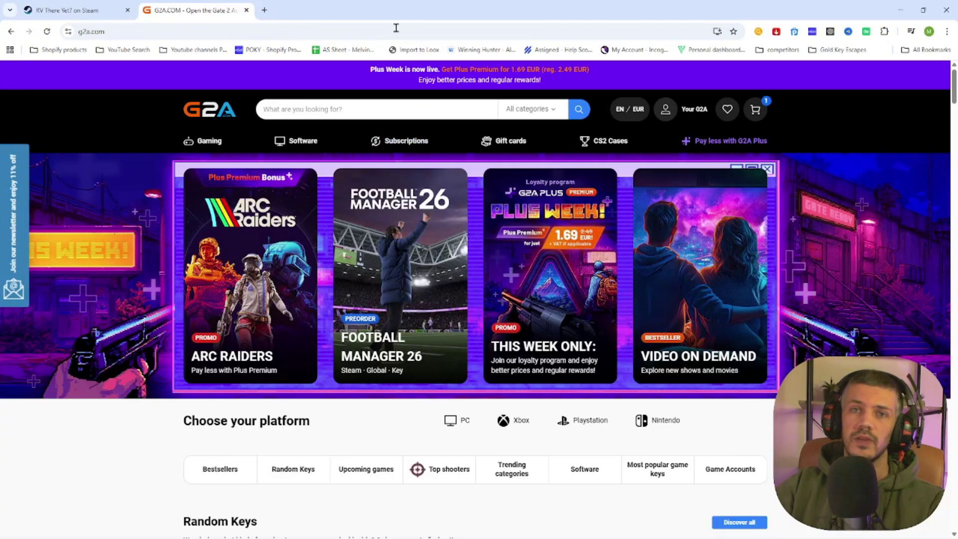
click(310, 109)
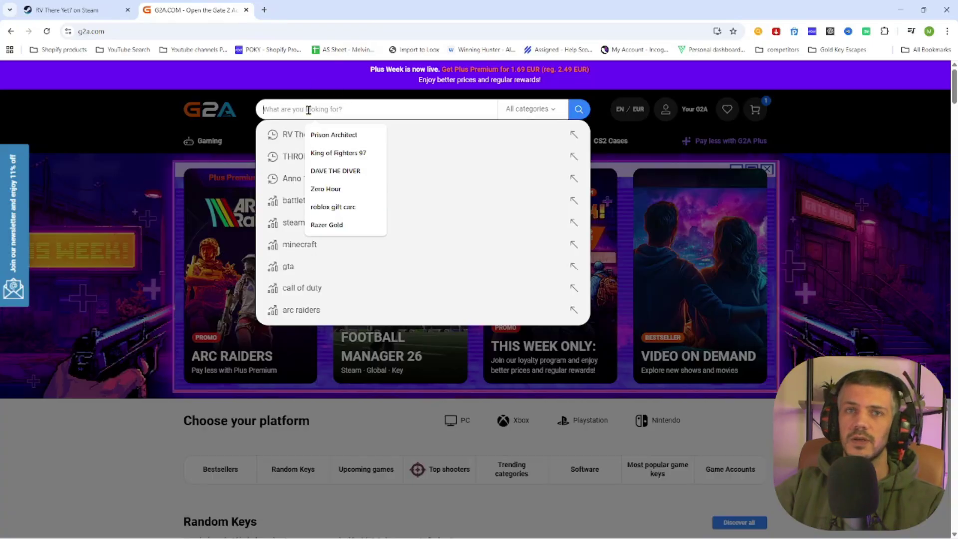
text(RV There Yet?)
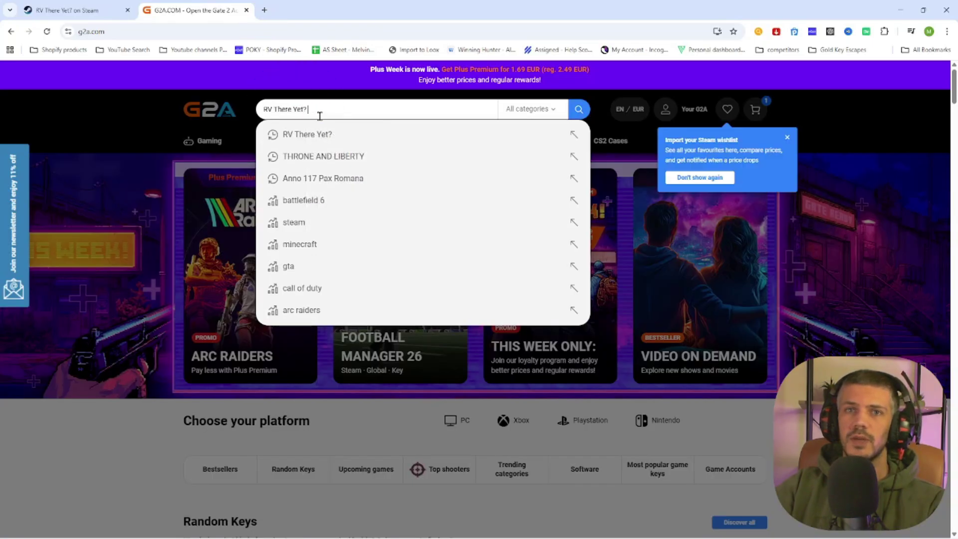
key(Return)
click(578, 112)
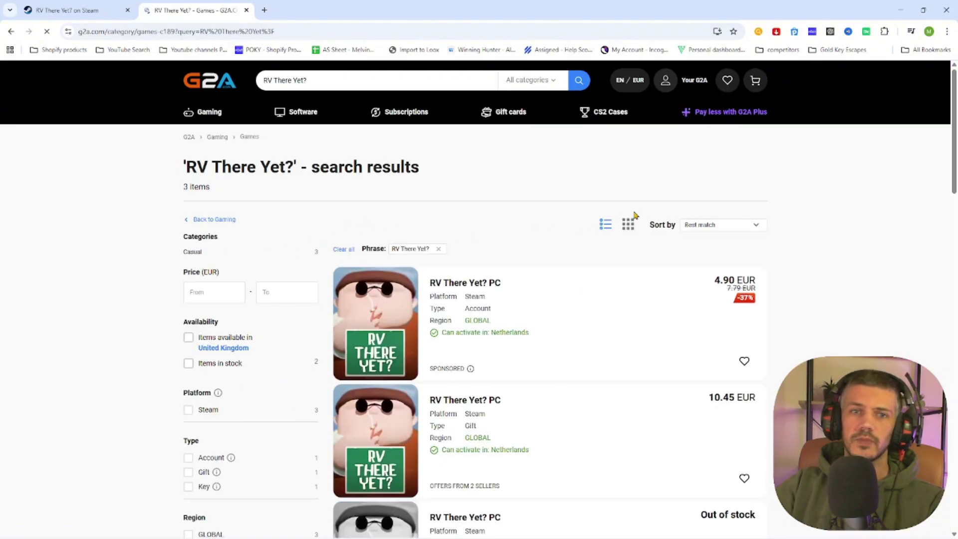
click(714, 225)
click(706, 288)
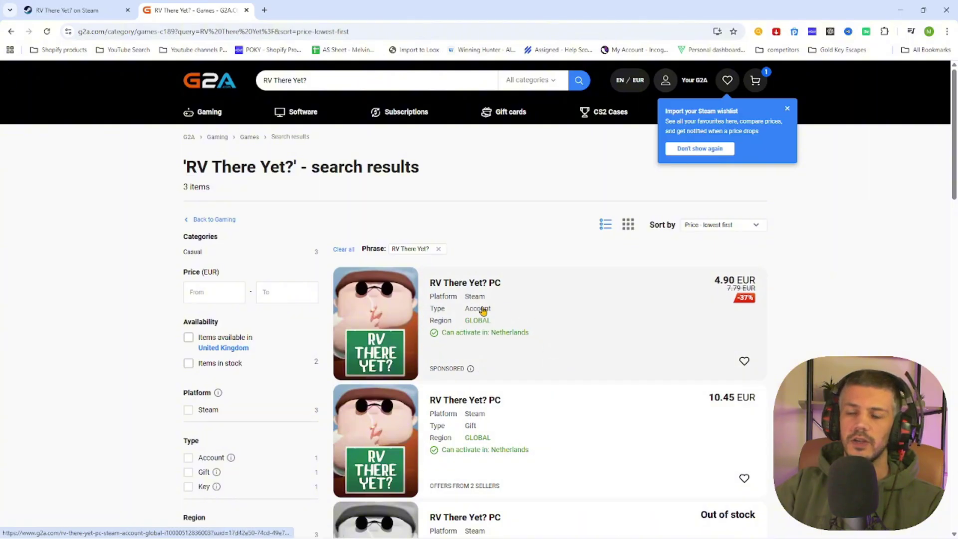
- View the cheapest €4.90 Steam Account listing and recheck Steam's 7.79€ price against it
click(539, 313)
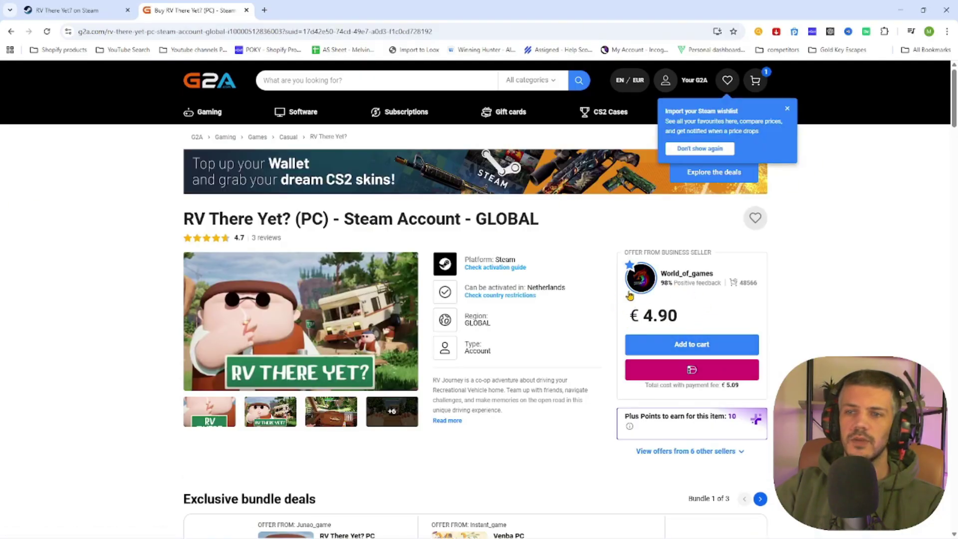
click(82, 11)
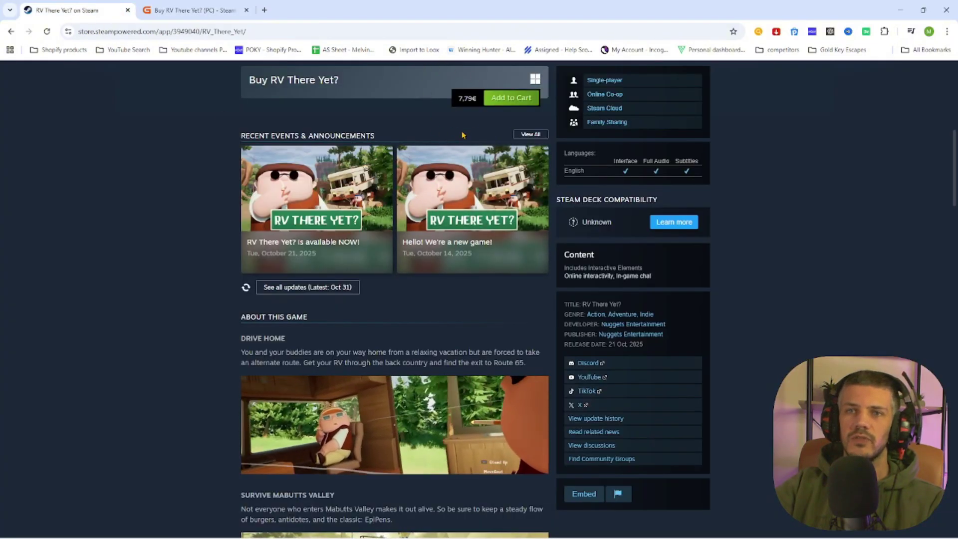
click(191, 11)
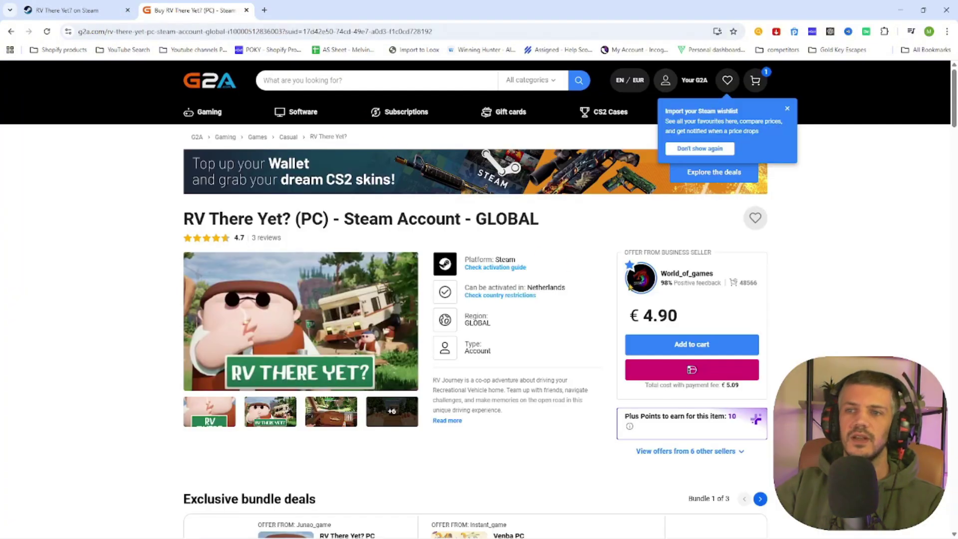